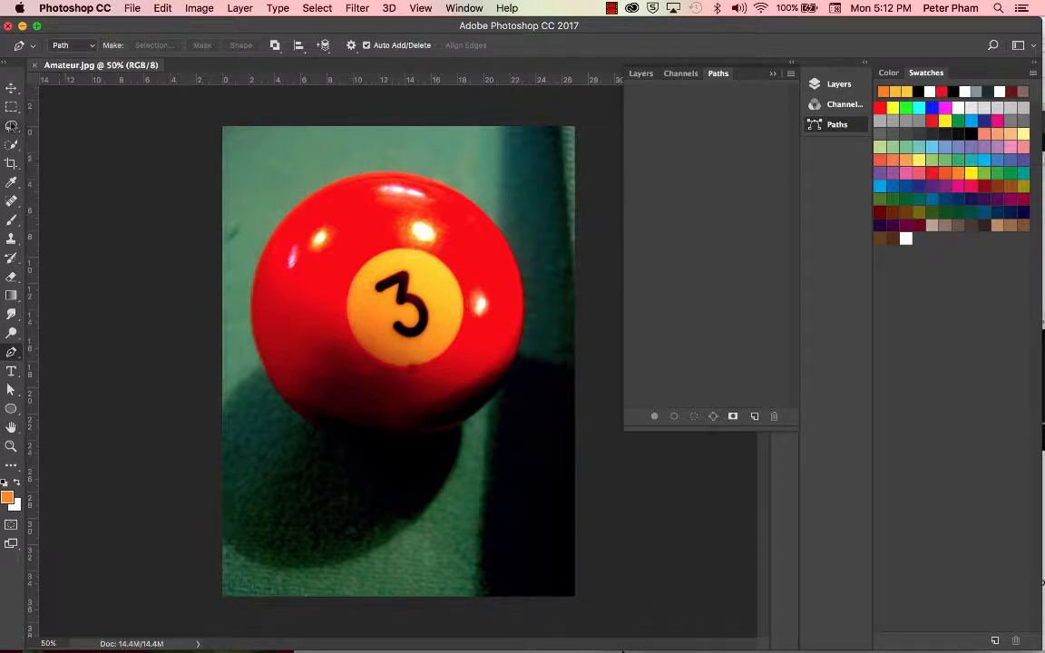
Select the red pool ball with the Elliptical Marquee, fitting a circular selection to its outline.
click(11, 108)
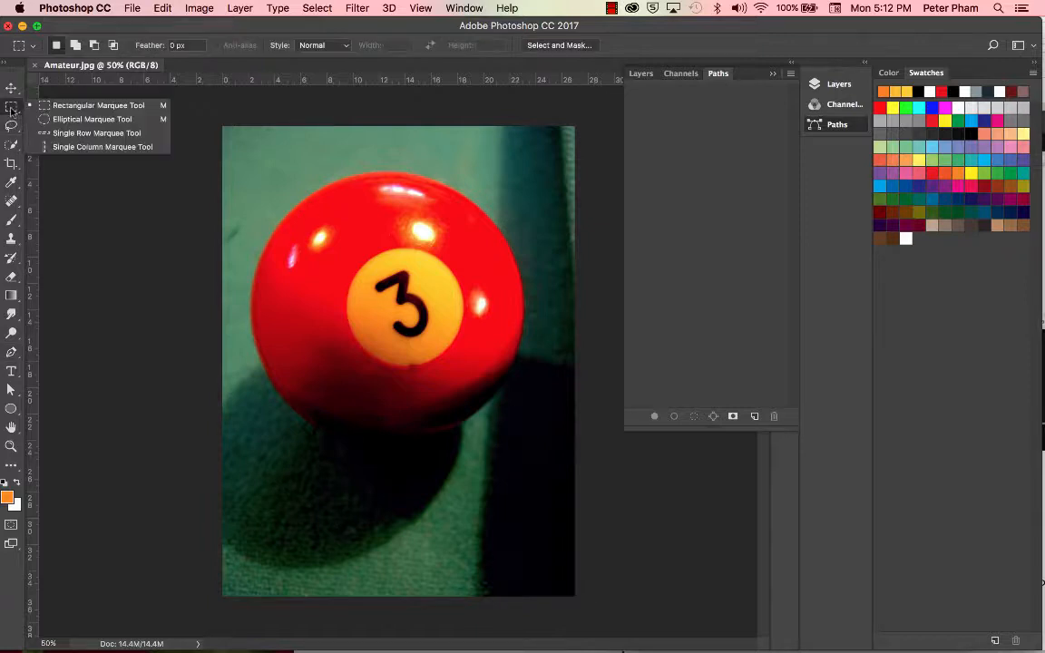
click(60, 120)
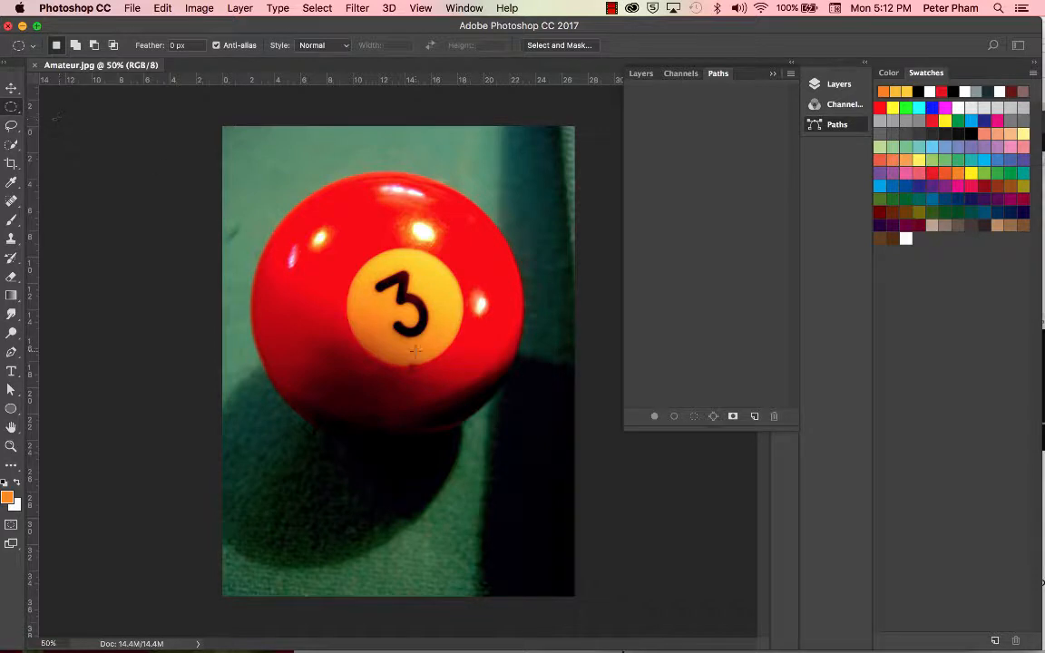
drag(386, 304, 521, 476)
drag(469, 401, 469, 404)
Save the ball selection as a new channel named pool-ball.
click(310, 8)
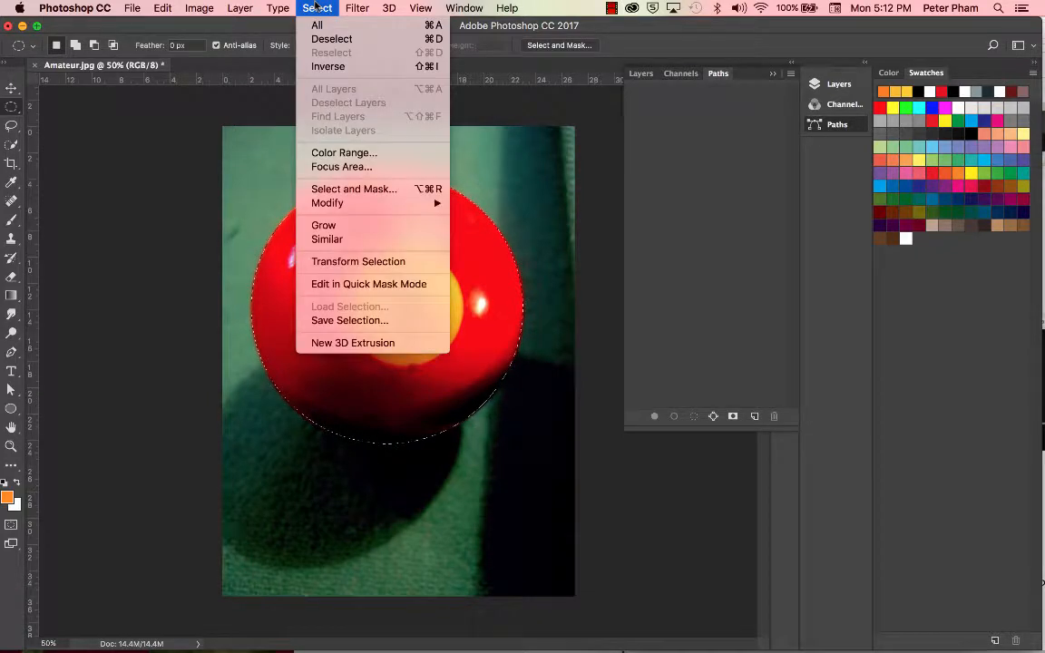
click(360, 321)
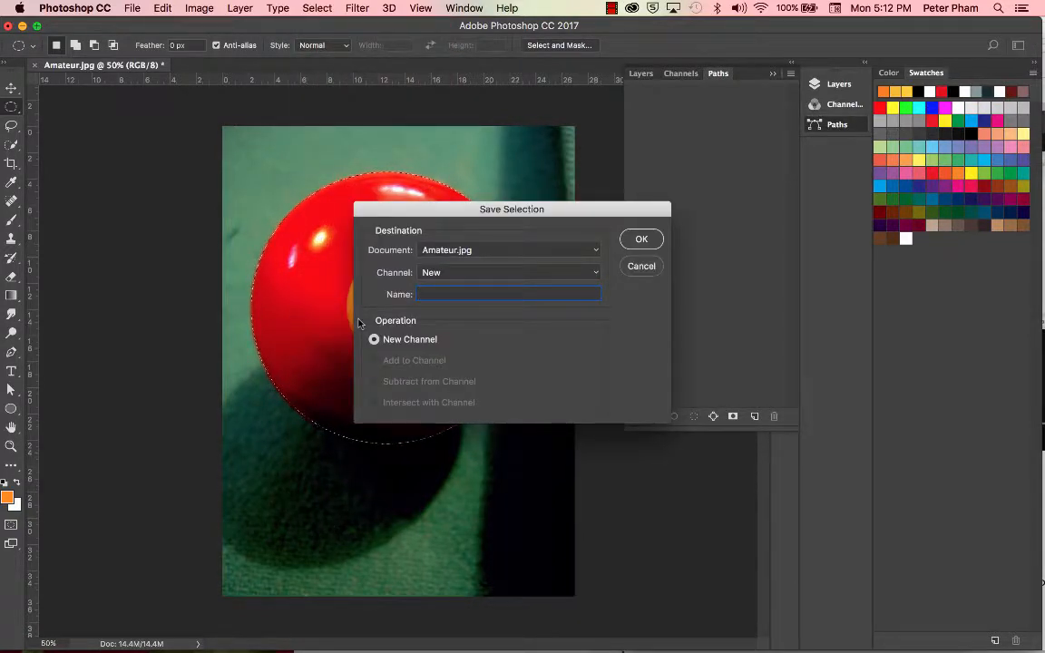
text(pool ball)
key(BackSpace)
key(BackSpace)
key(BackSpace)
key(BackSpace)
key(BackSpace)
text(-ball)
click(639, 239)
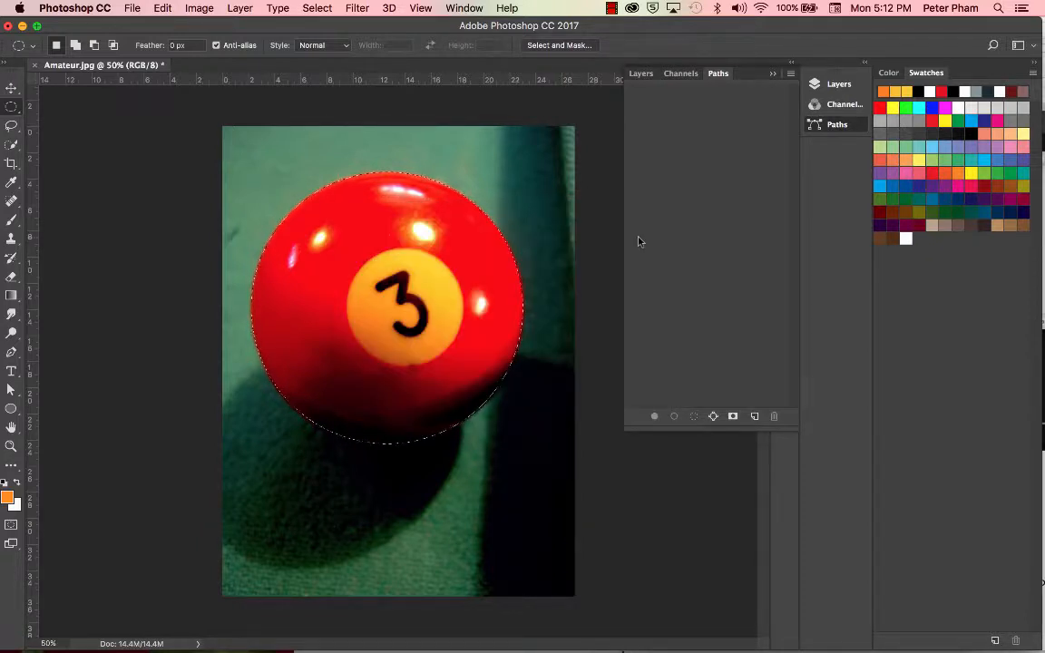
Examine the Red, Green and Blue channels one at a time as greyscale images.
click(681, 73)
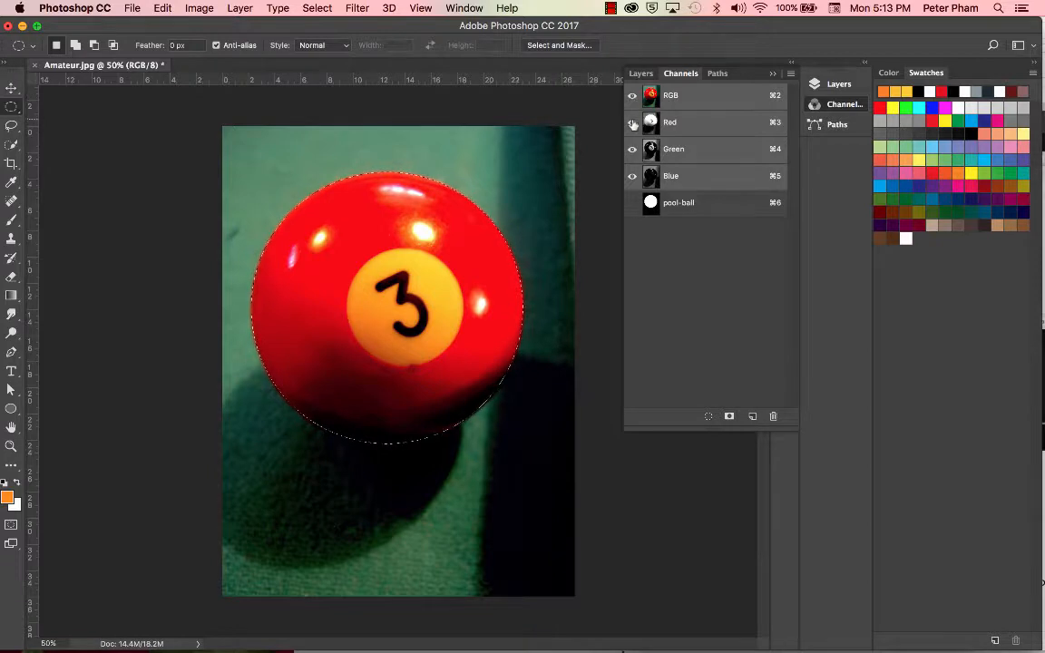
click(633, 178)
click(633, 151)
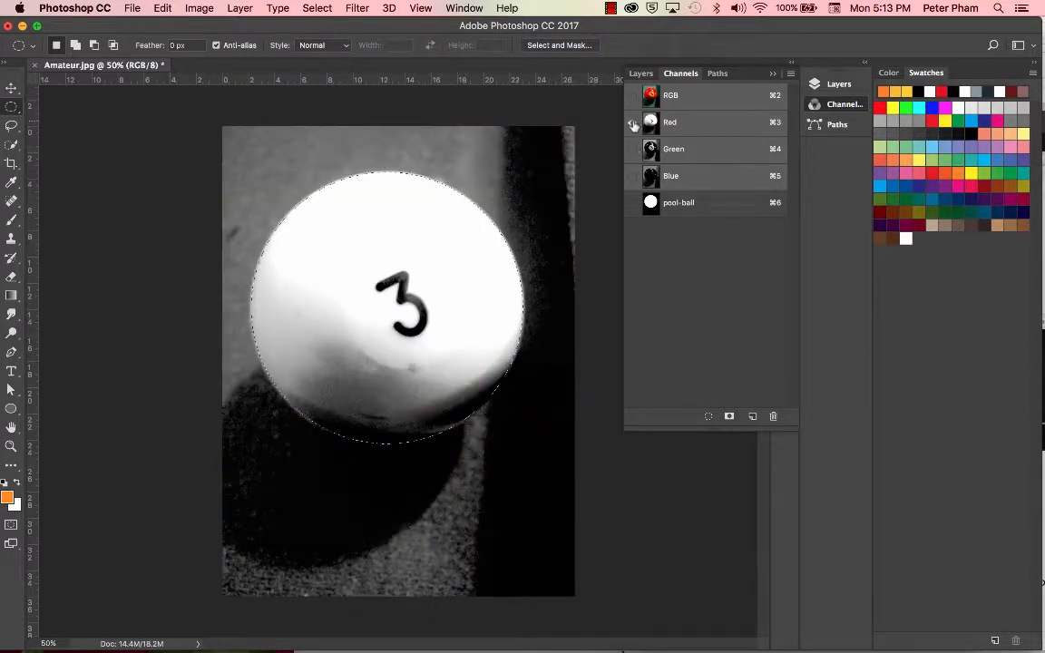
click(633, 148)
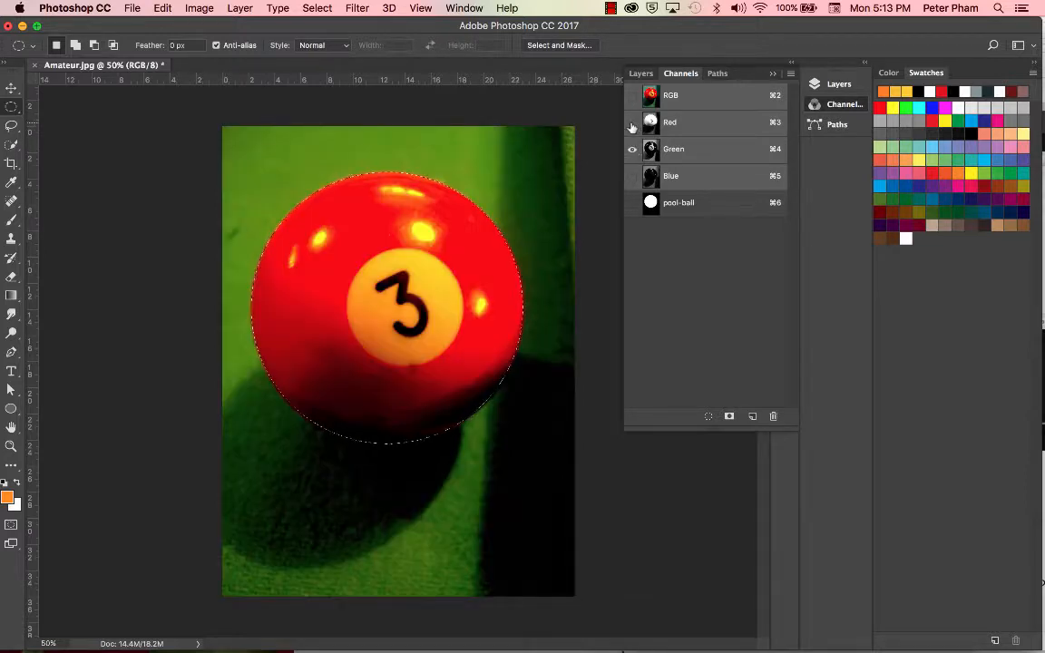
click(633, 149)
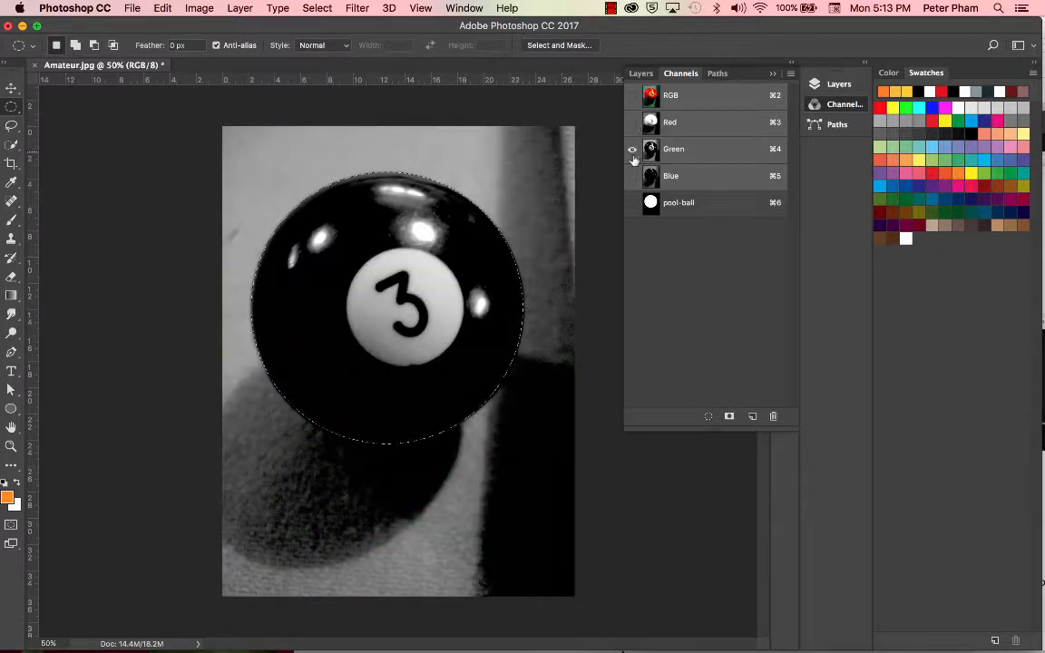
click(632, 178)
click(633, 152)
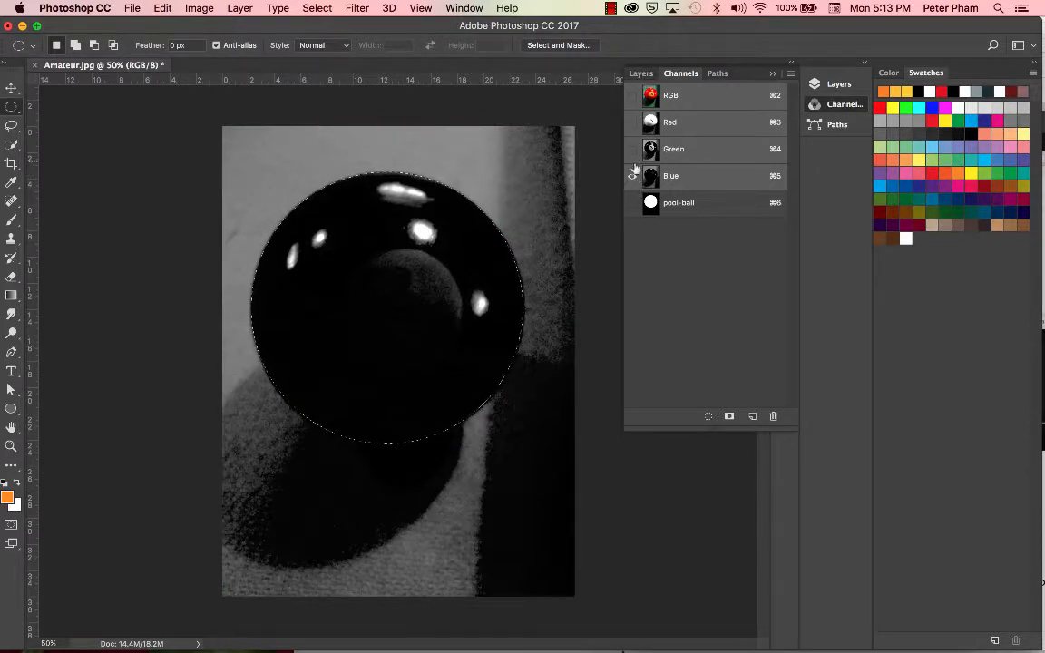
View the pool-ball channel alone and as an overlay, and return to the RGB composite with that channel hidden.
click(632, 202)
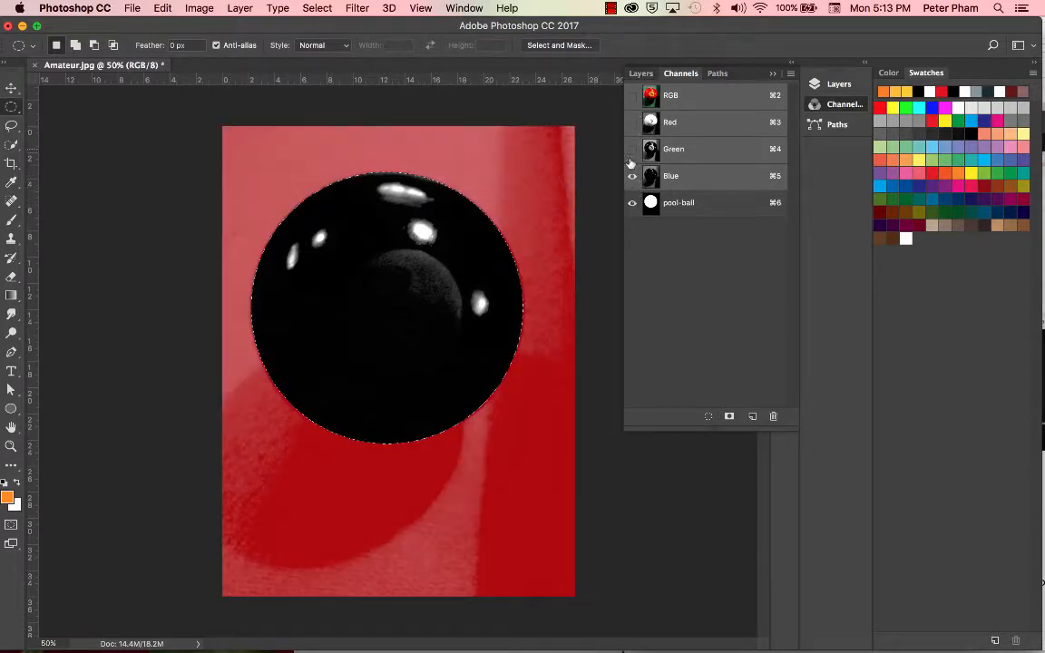
click(632, 176)
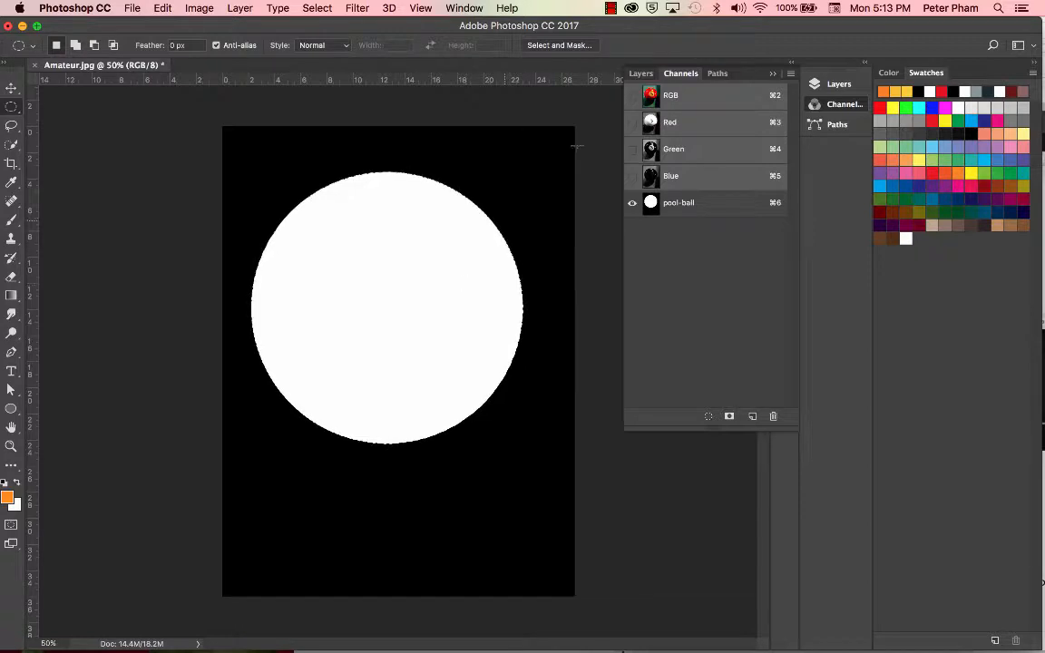
key(super+2)
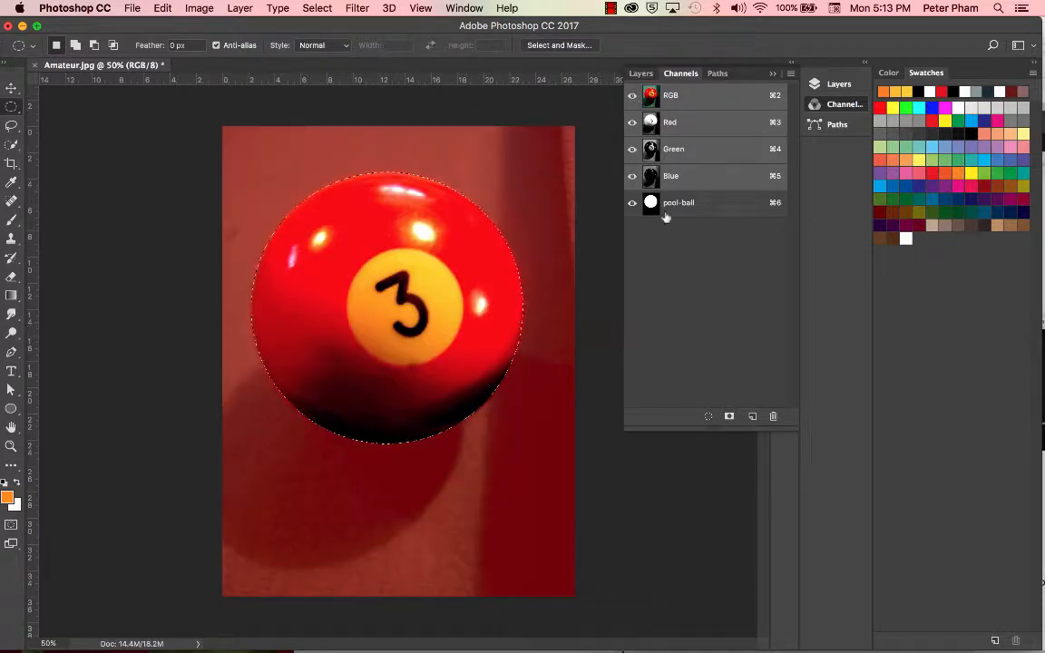
click(632, 203)
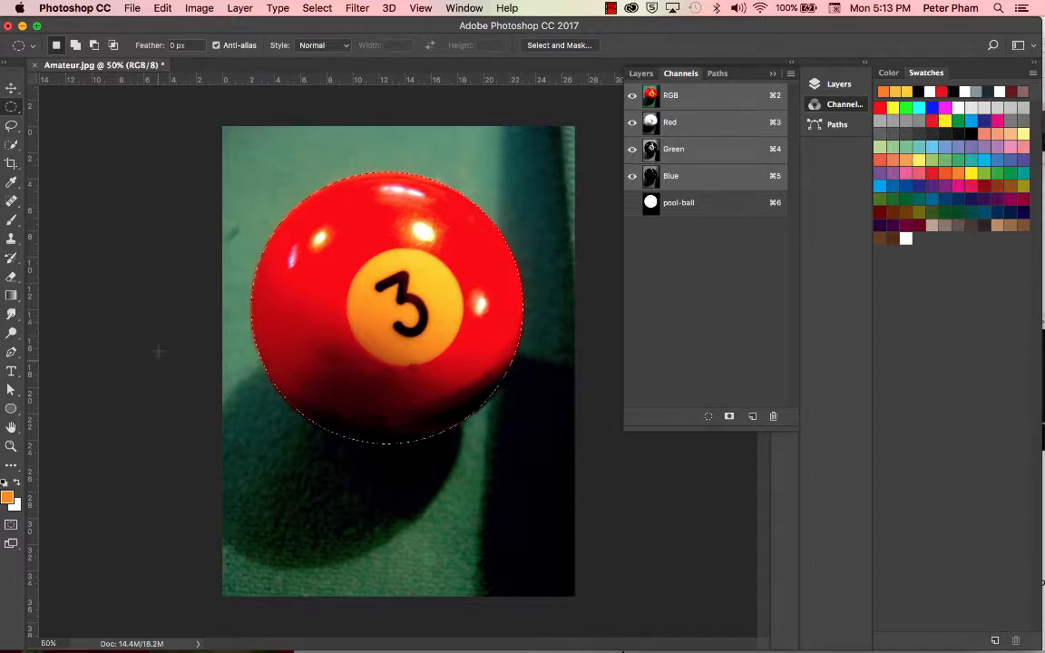
Outline the ball's shadow with a freehand Lasso selection and make the pool-ball channel active.
click(11, 126)
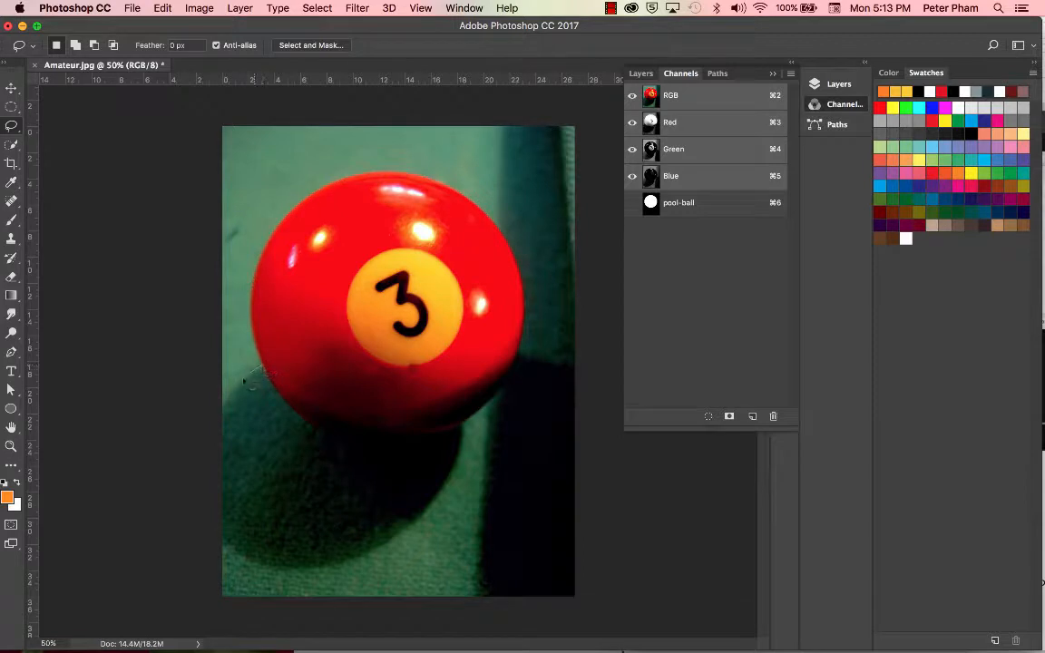
mouse_move(247, 382)
mouse_down()
mouse_move(213, 416)
mouse_move(209, 532)
mouse_move(207, 522)
mouse_move(236, 556)
mouse_move(292, 574)
mouse_move(388, 550)
mouse_move(446, 481)
mouse_move(462, 436)
mouse_move(320, 431)
mouse_move(291, 413)
mouse_move(256, 361)
mouse_up()
click(676, 203)
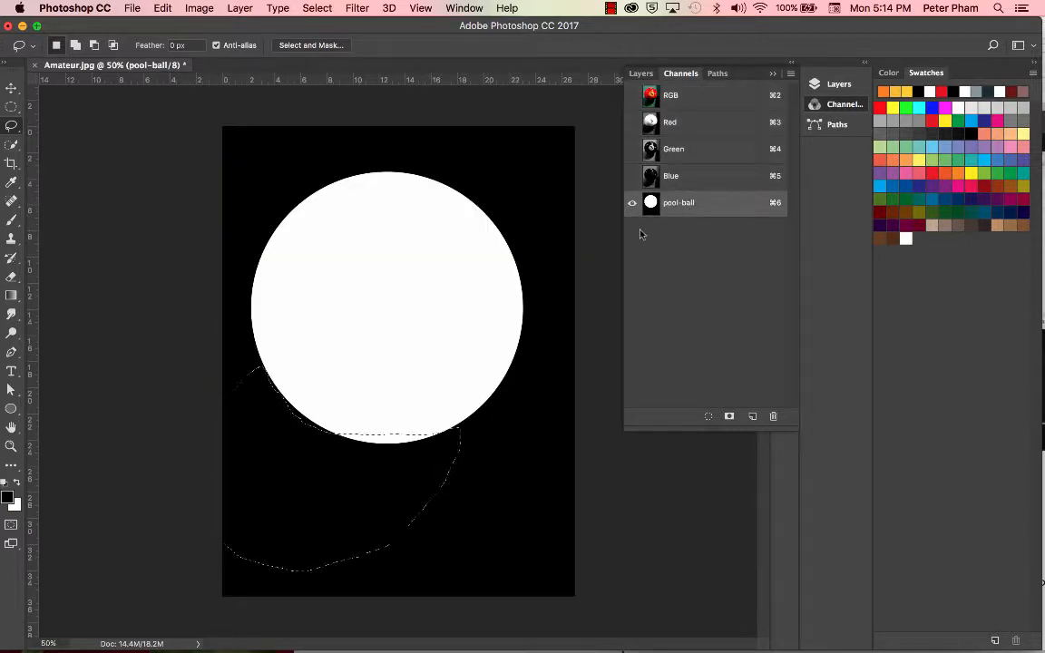
Set the foreground colour to a mid grey of C 0, M 0, Y 0, K 50.
click(8, 499)
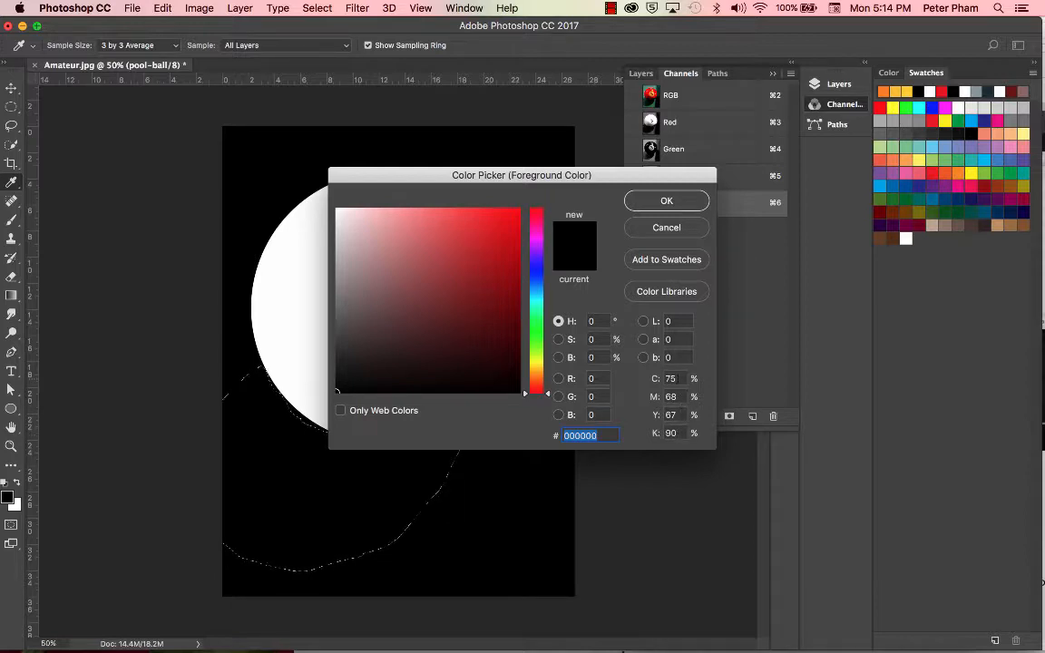
click(662, 379)
text(0)
key(Tab)
text(0)
key(Tab)
text(0)
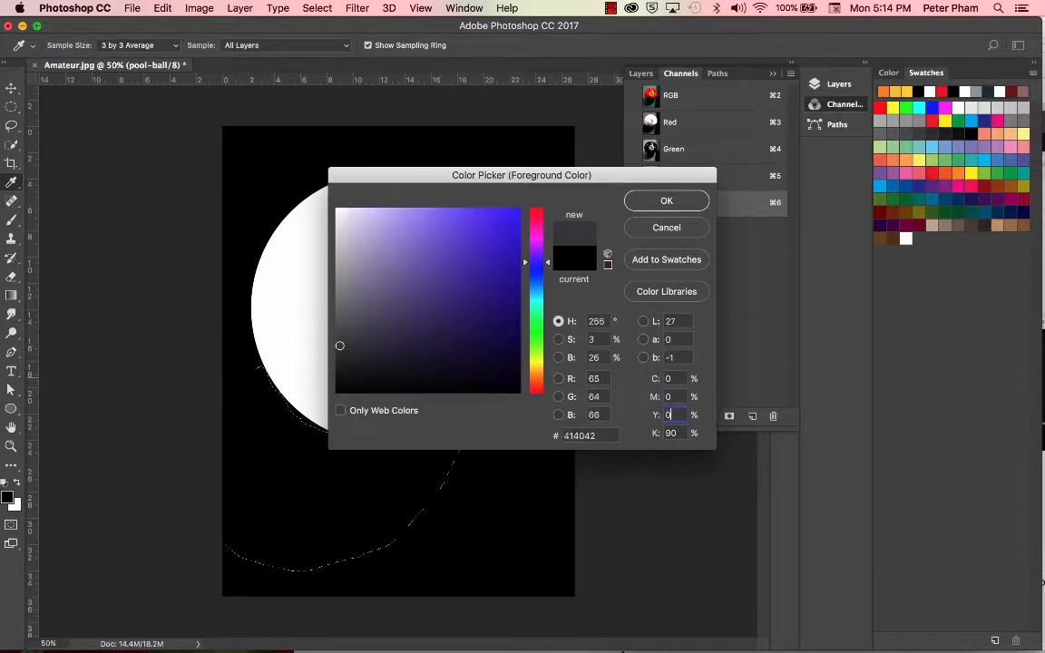
key(Tab)
text(50)
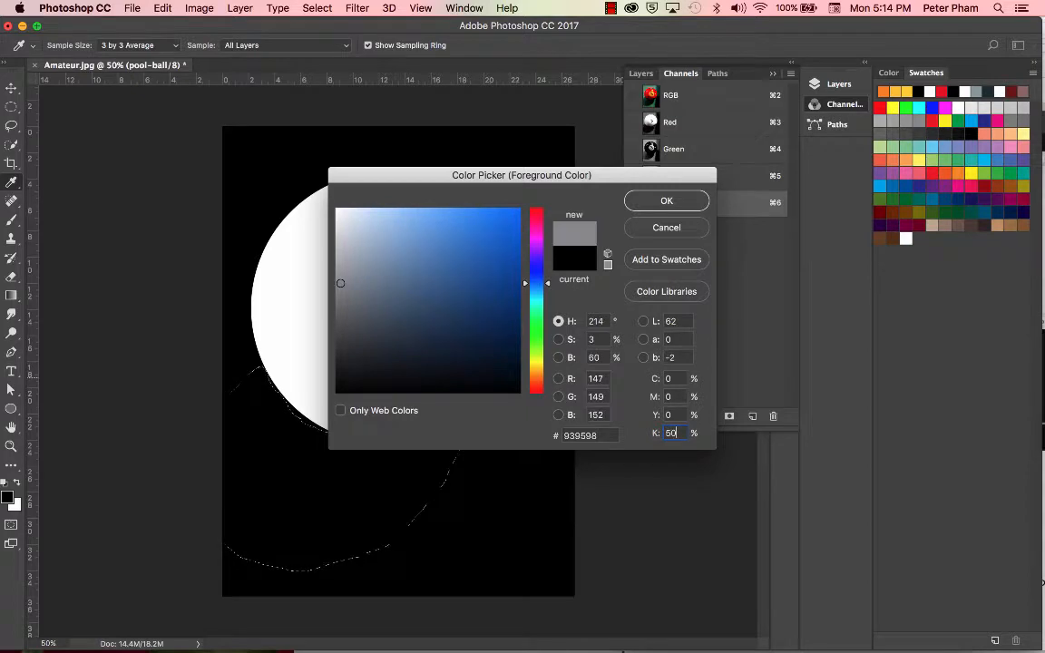
click(667, 200)
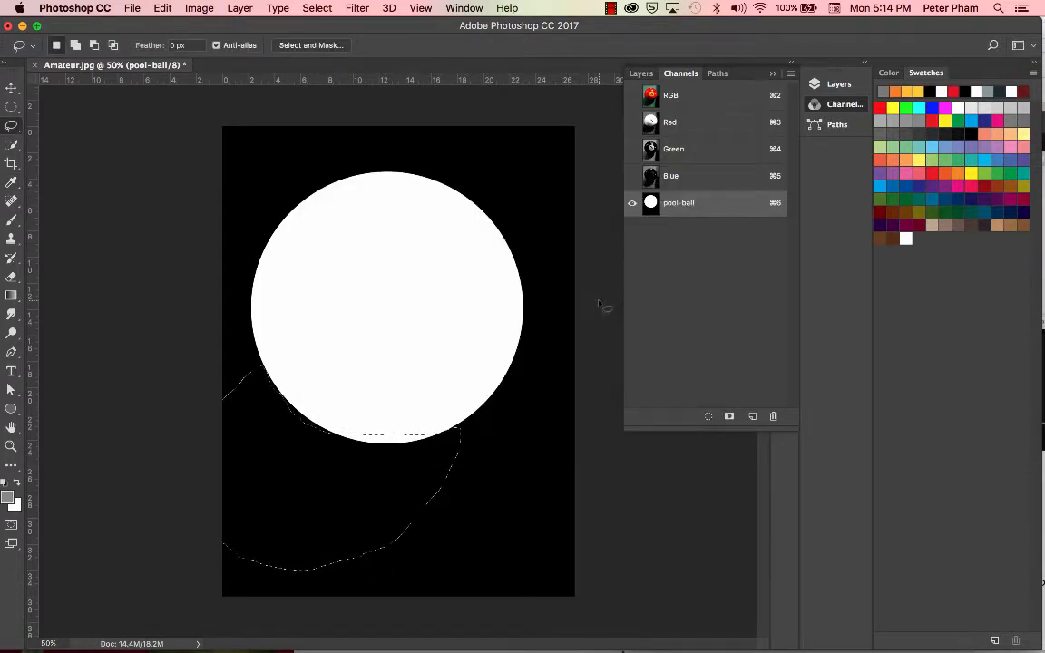
Fill the shadow selection in the pool-ball channel with the grey foreground colour and deselect it.
key(alt)
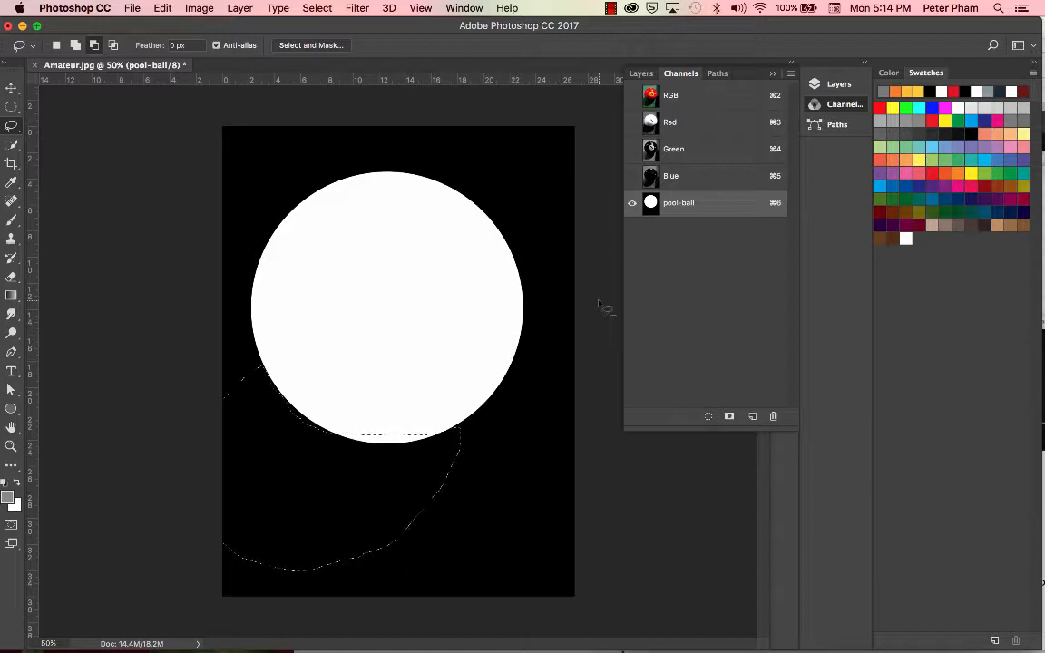
key(alt+BackSpace)
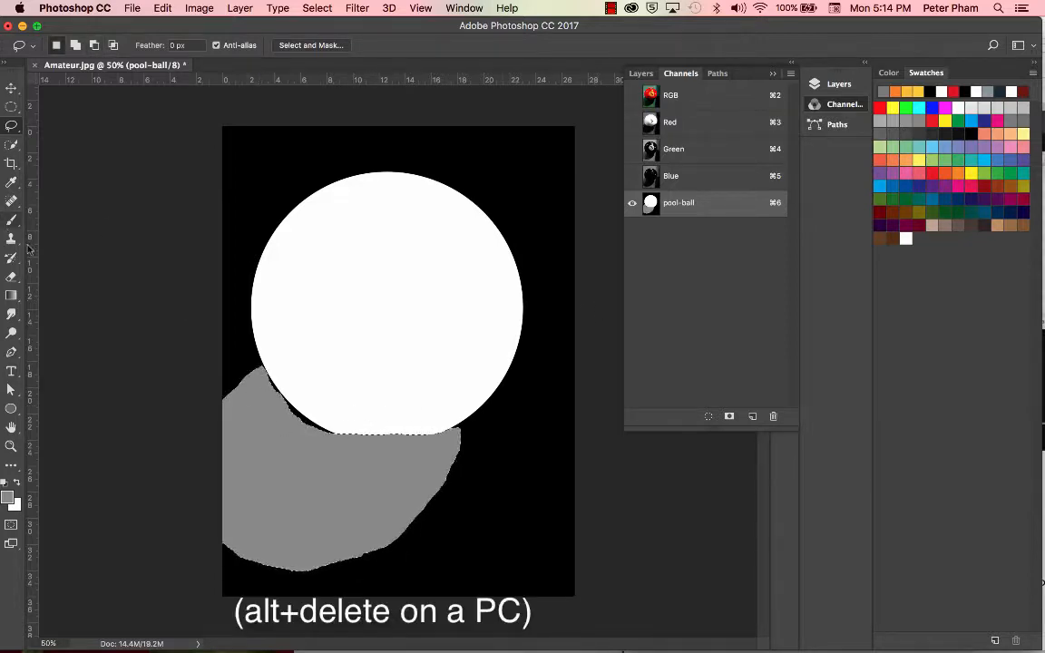
key(super+d)
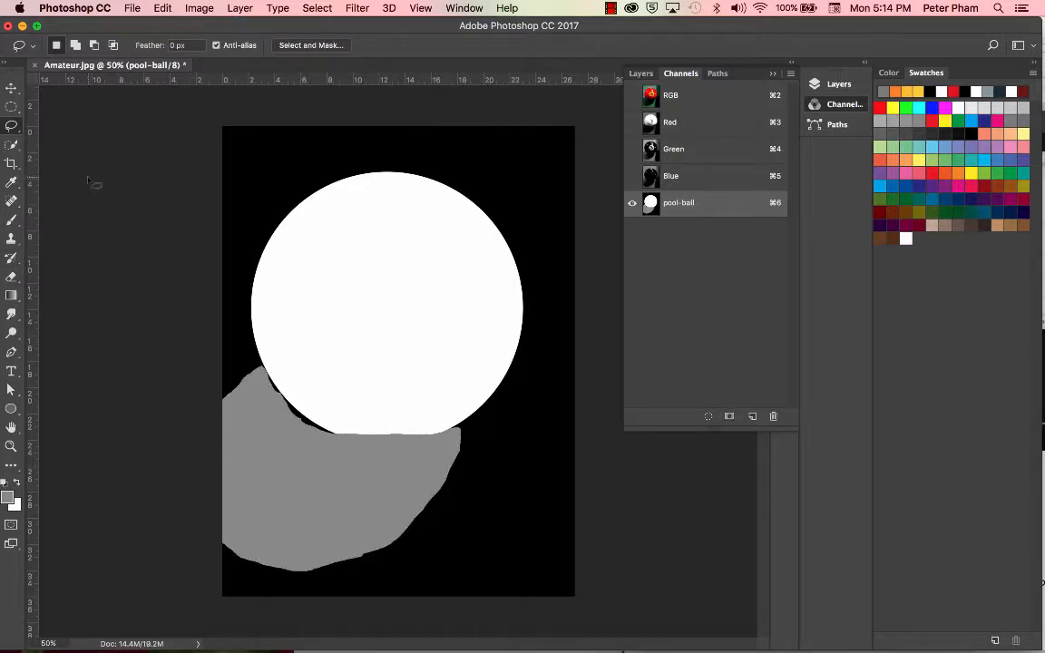
Paint over the black gap between ball and shadow in grey with a 25 px Brush, raising its opacity to 100%.
click(11, 220)
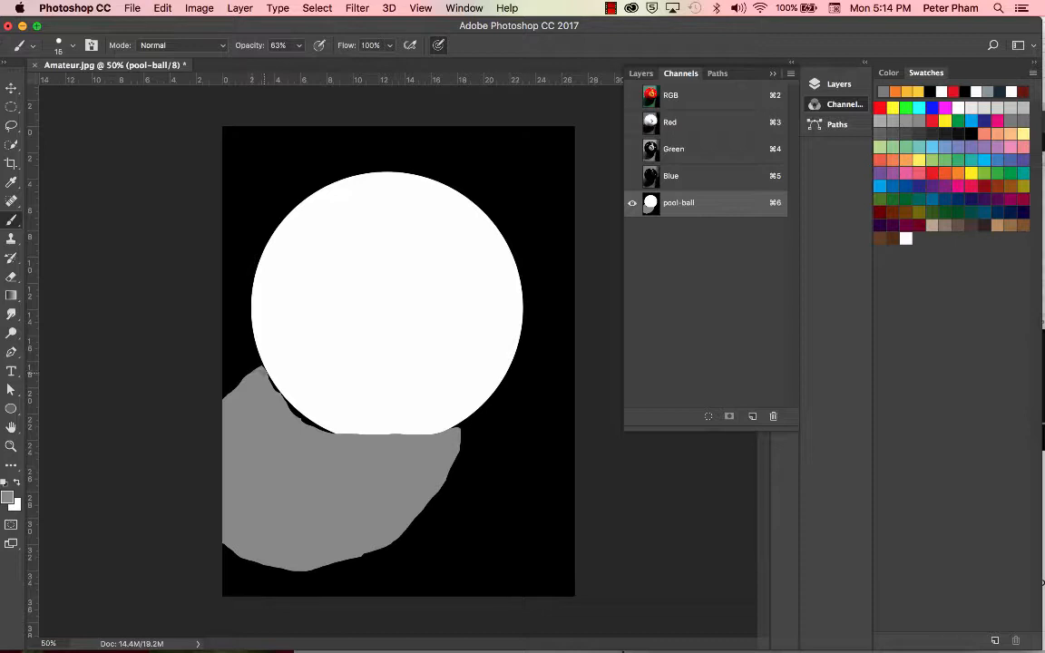
key(bracketright)
mouse_move(264, 369)
mouse_down()
mouse_move(315, 426)
mouse_move(274, 373)
mouse_up()
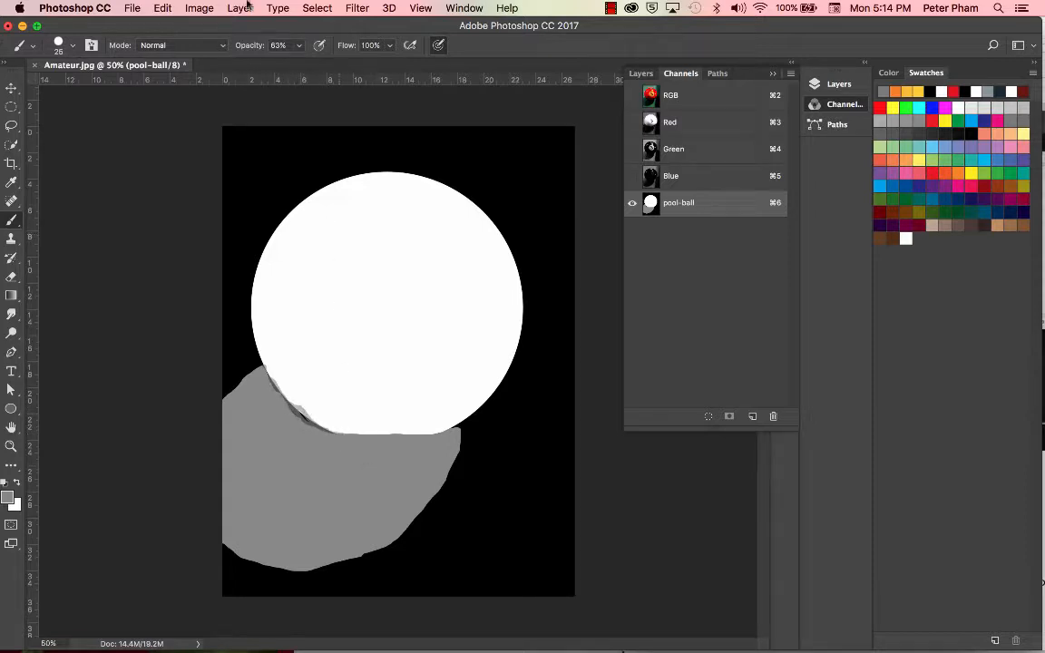
click(298, 44)
drag(297, 63, 323, 63)
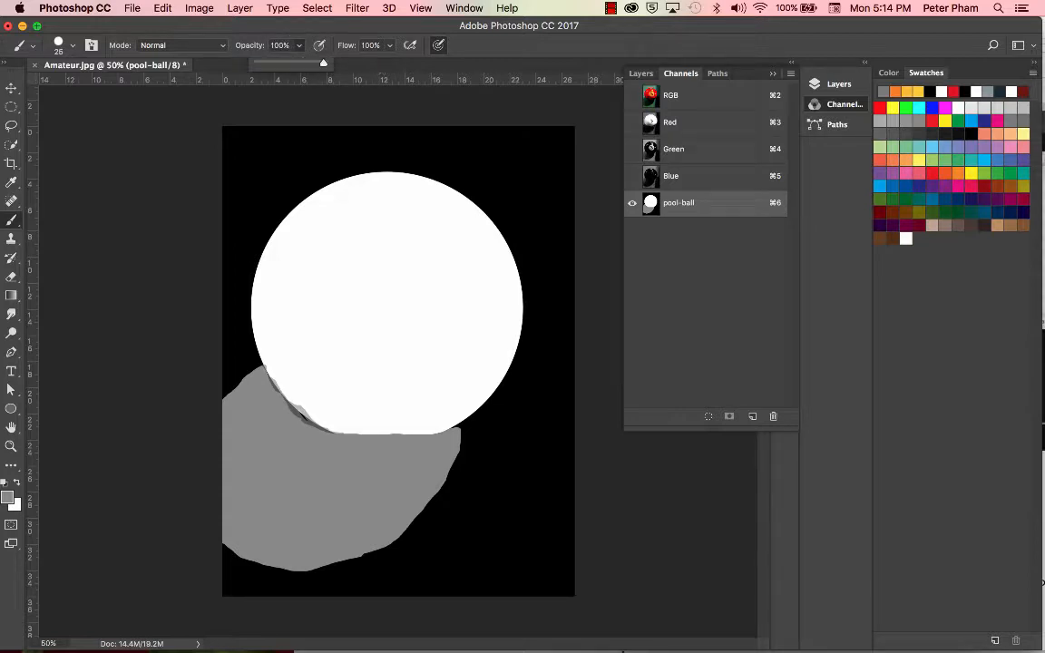
click(266, 370)
drag(265, 369, 324, 433)
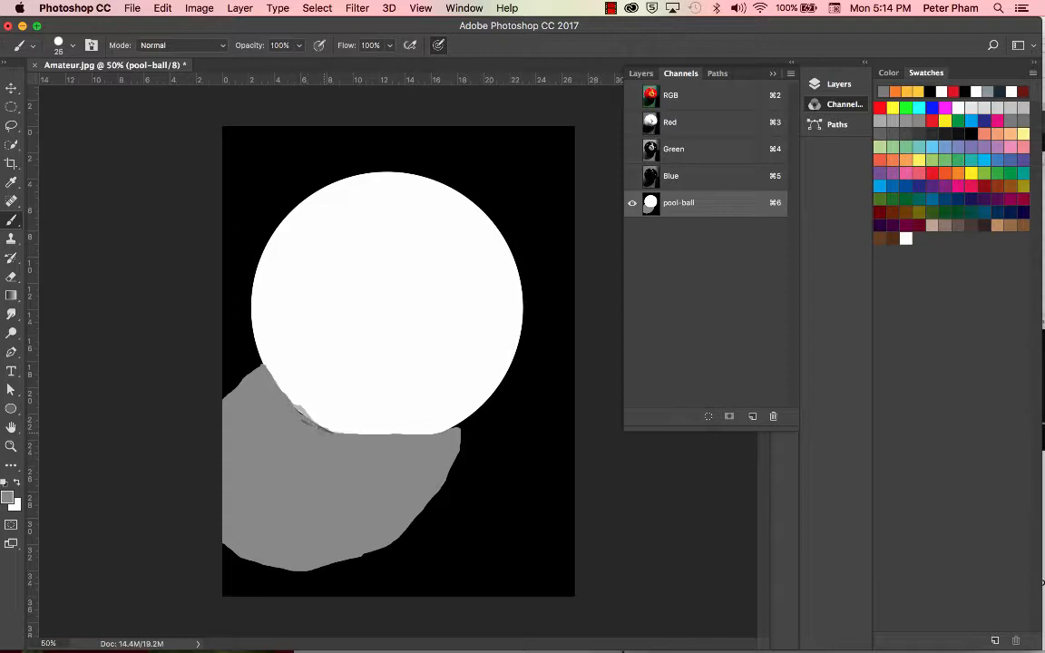
Show the RGB composite together with the mask overlay and save the image as Amateur.psd in Photoshop format with alpha channels.
click(632, 95)
key(d)
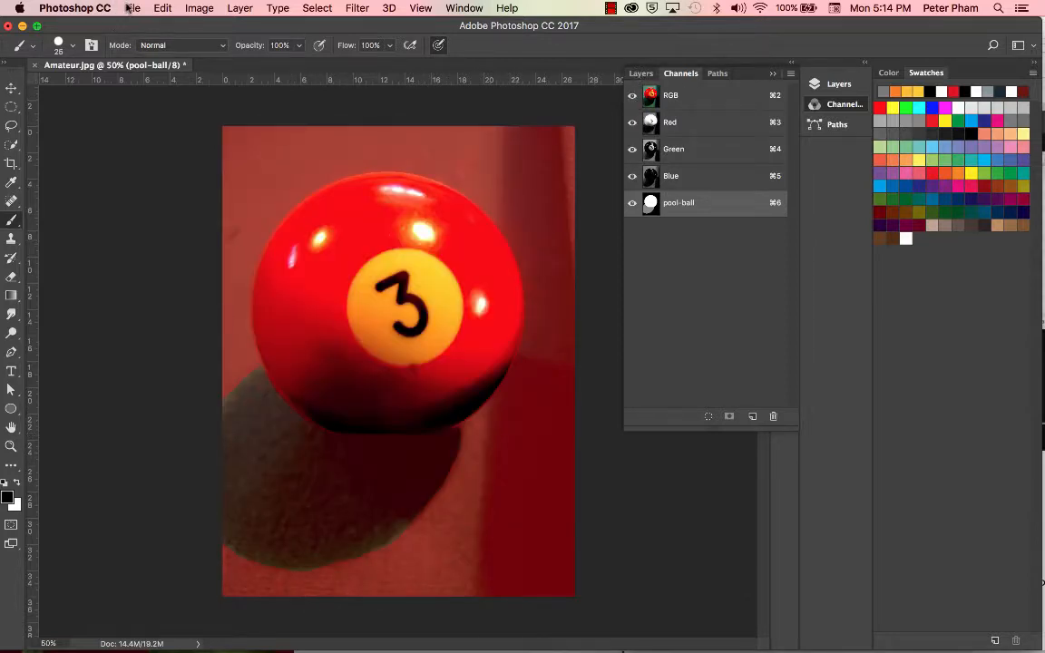
click(133, 8)
click(155, 158)
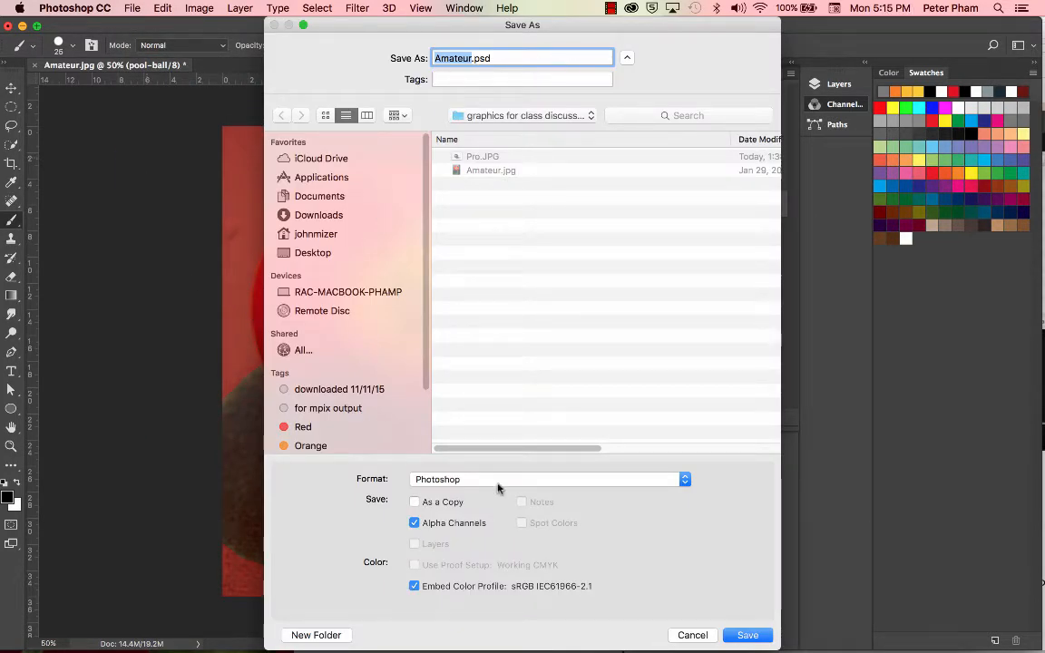
click(499, 480)
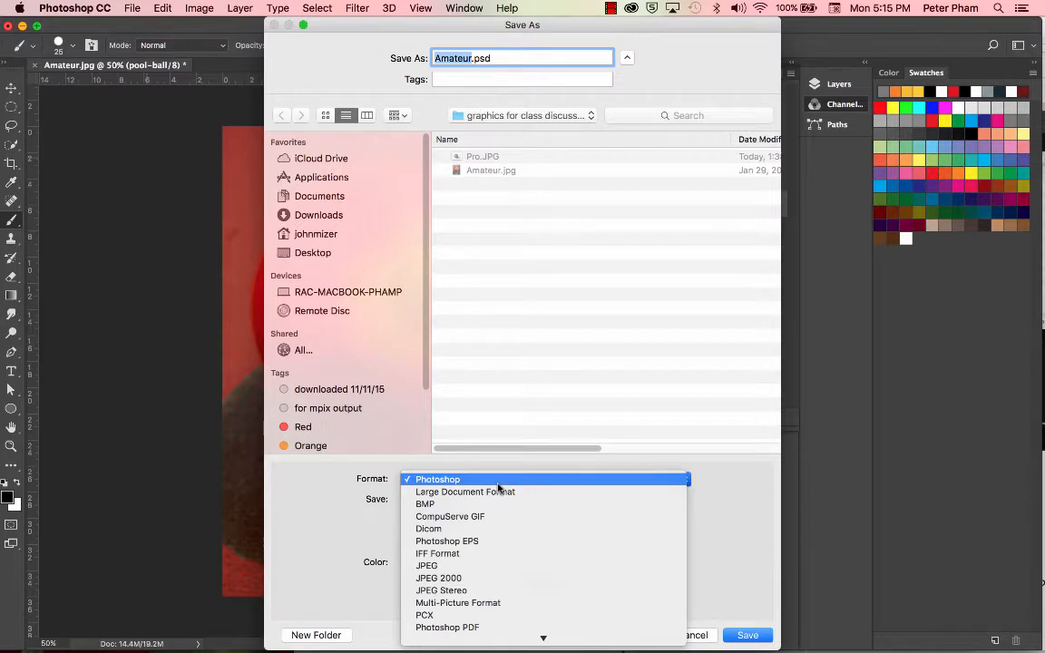
click(585, 481)
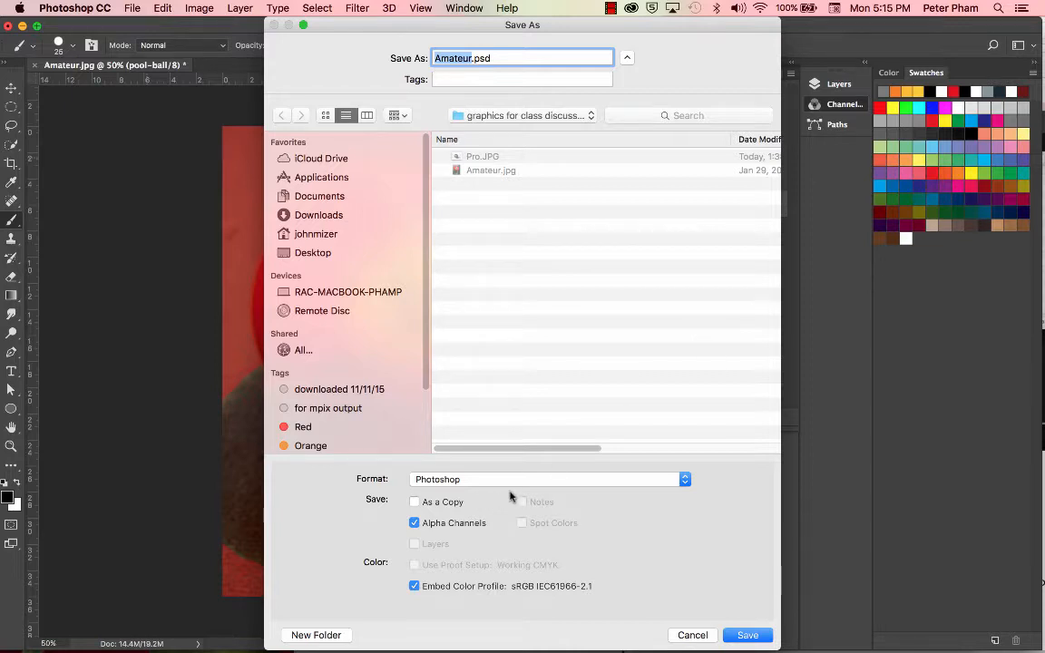
click(748, 635)
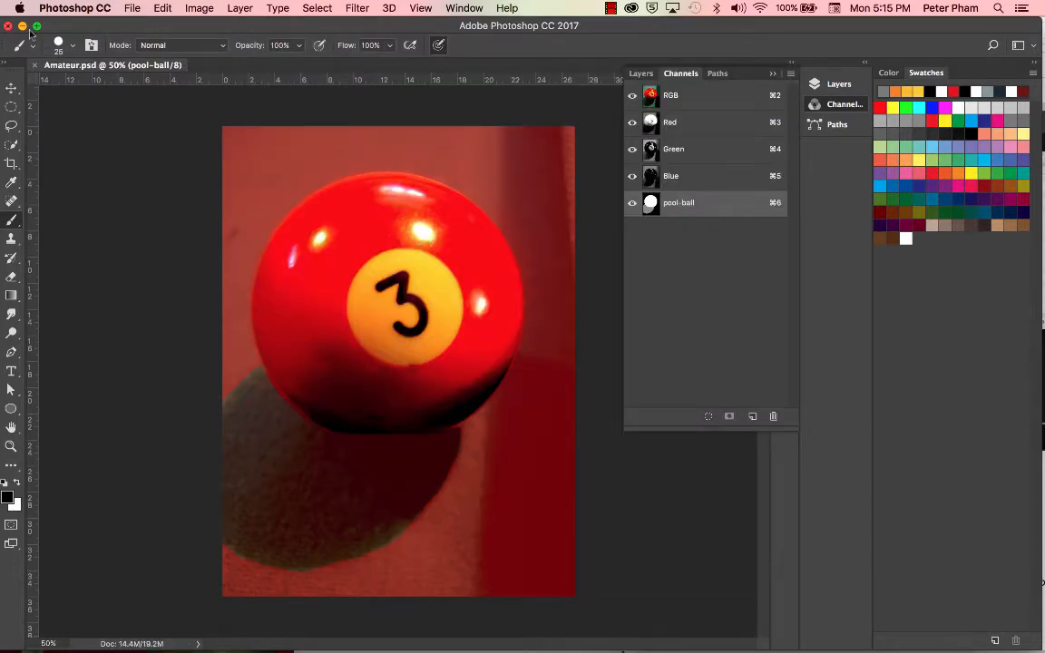
Close Amateur.psd and switch to the Untitled-2 document in InDesign.
click(33, 65)
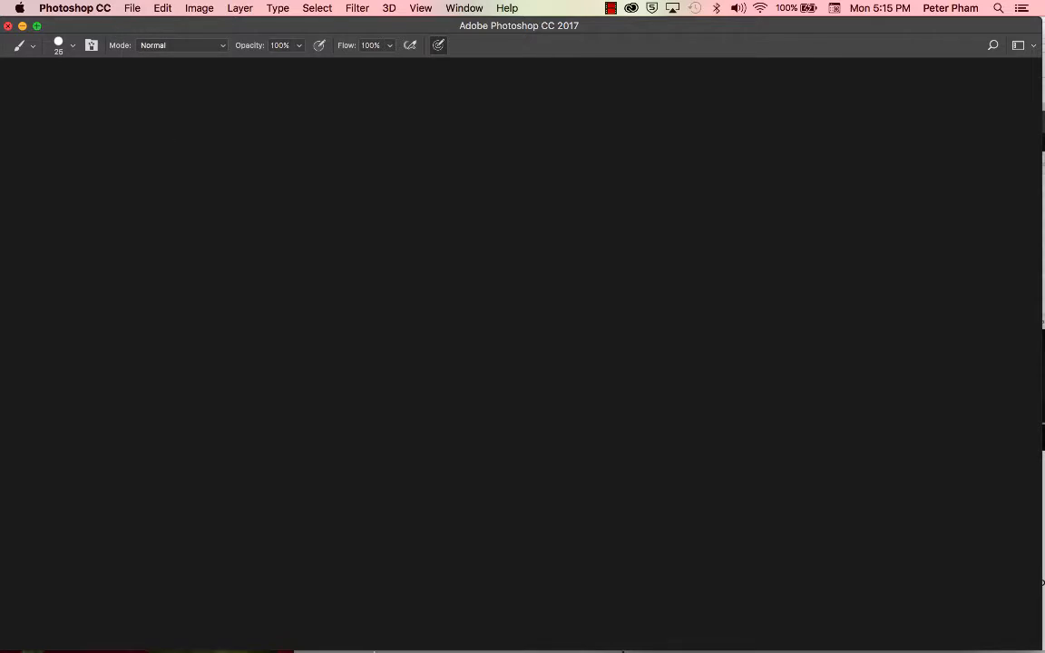
mouse_move(431, 640)
click(804, 635)
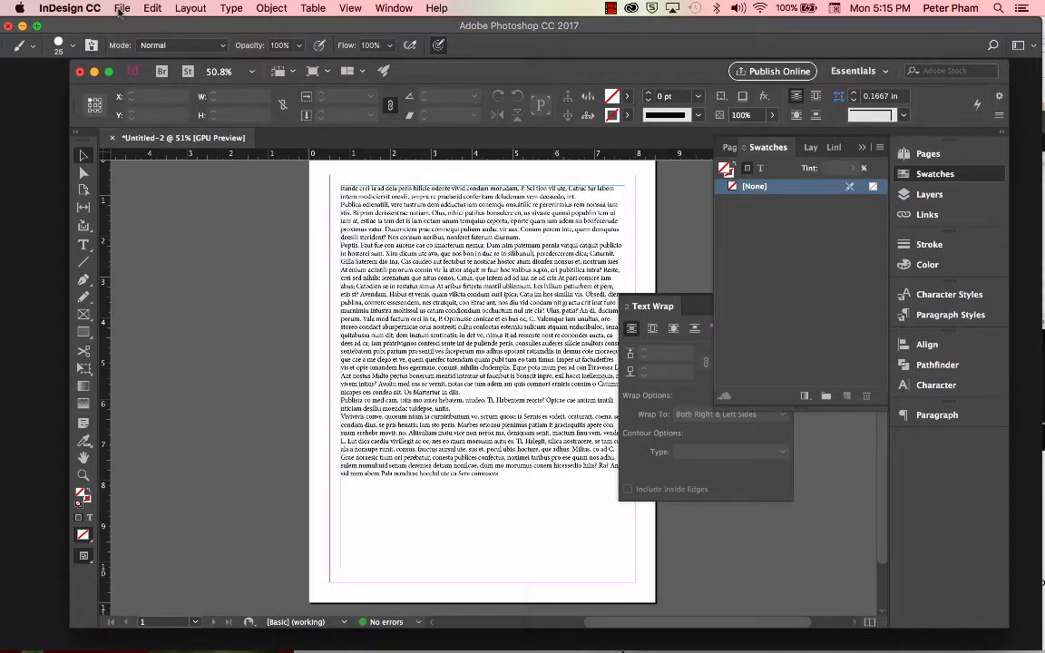
Choose Amateur.psd as the image to place in the document, with Show Import Options enabled.
click(113, 8)
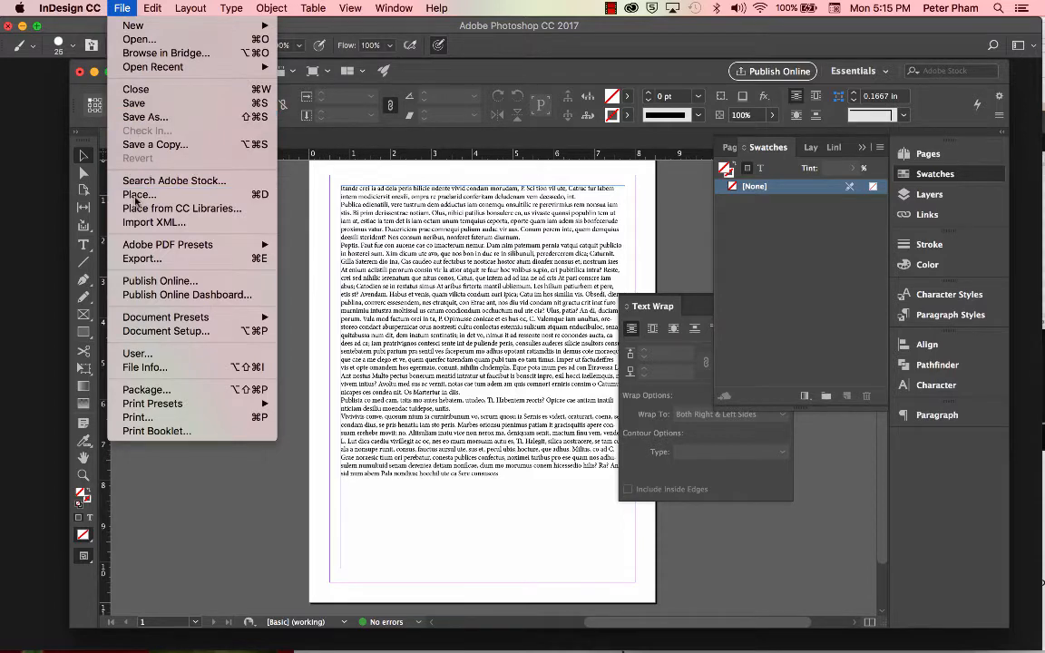
click(138, 194)
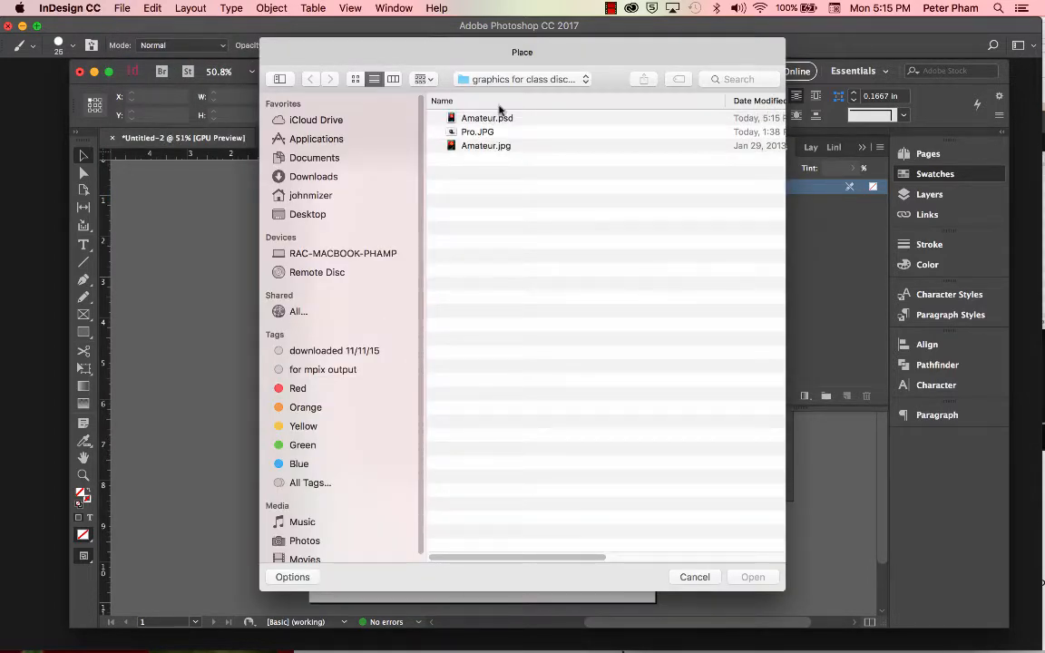
click(486, 119)
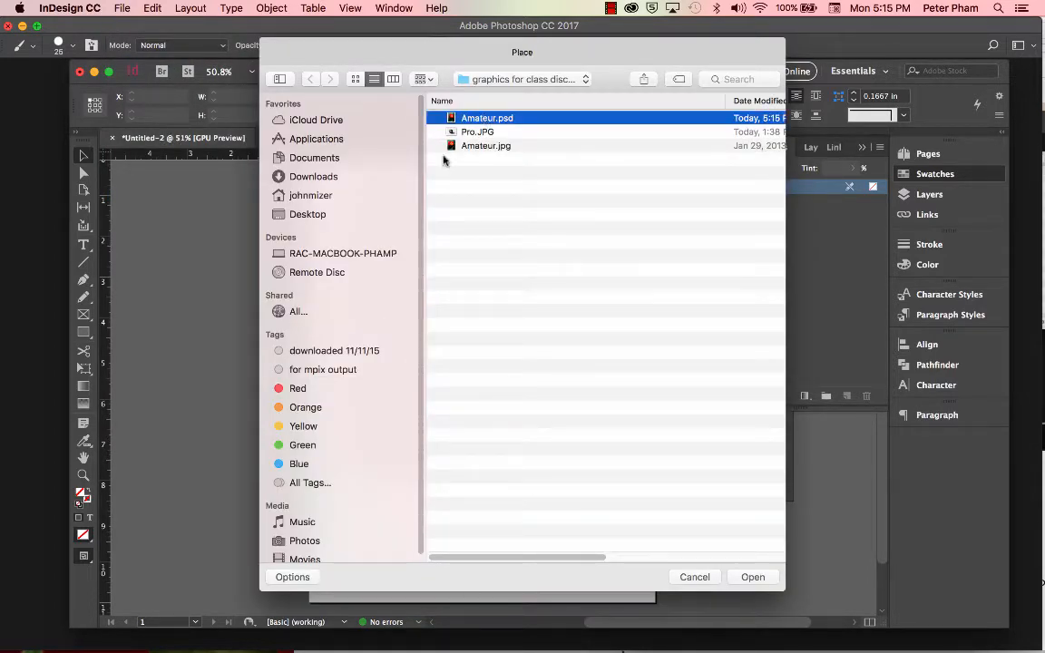
click(292, 577)
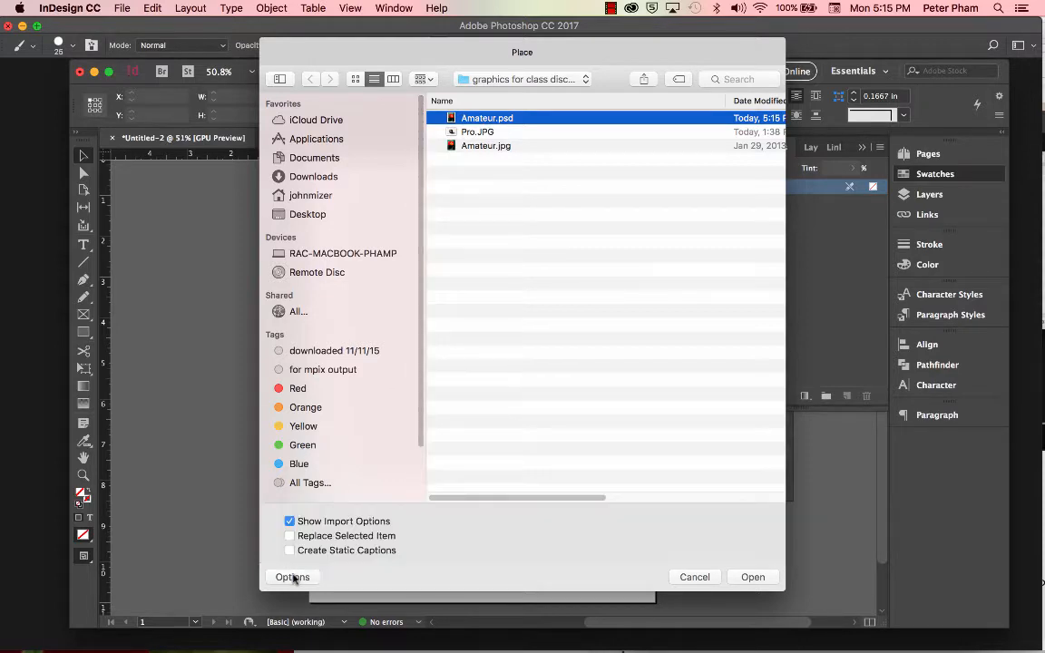
click(290, 577)
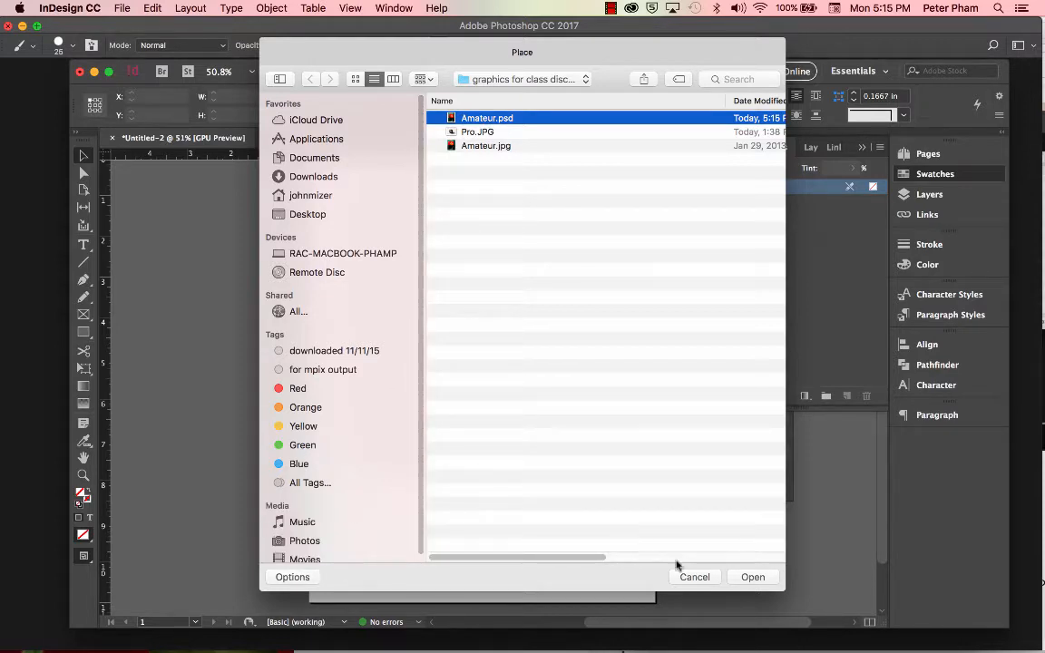
click(750, 578)
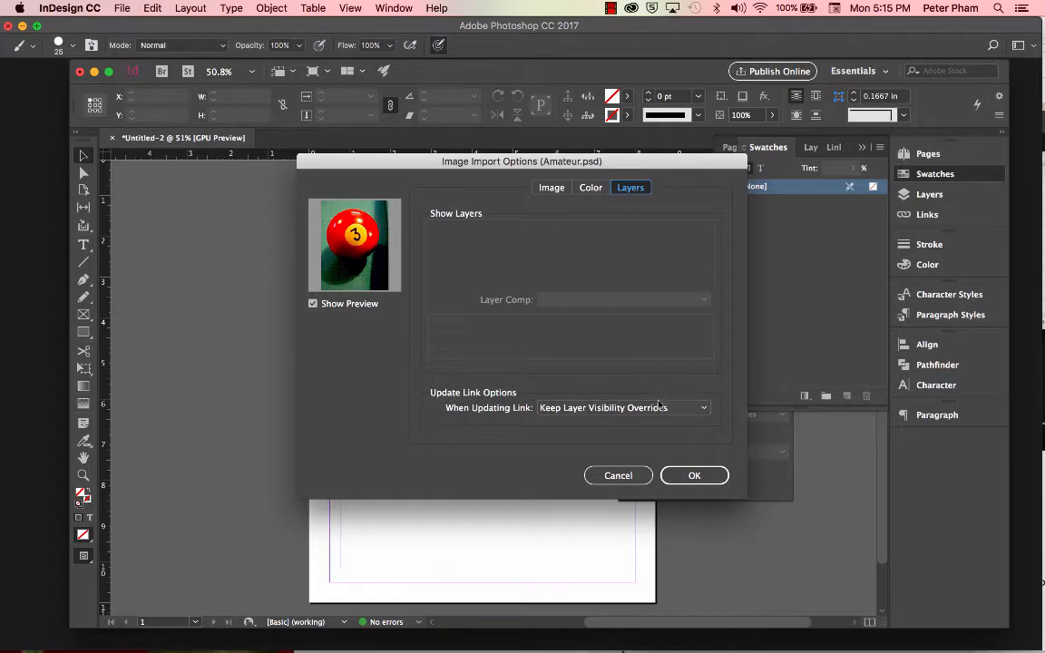
Import the image with the pool-ball alpha channel and place it over the text at about X 1.36 in, Y 1.625 in.
click(551, 187)
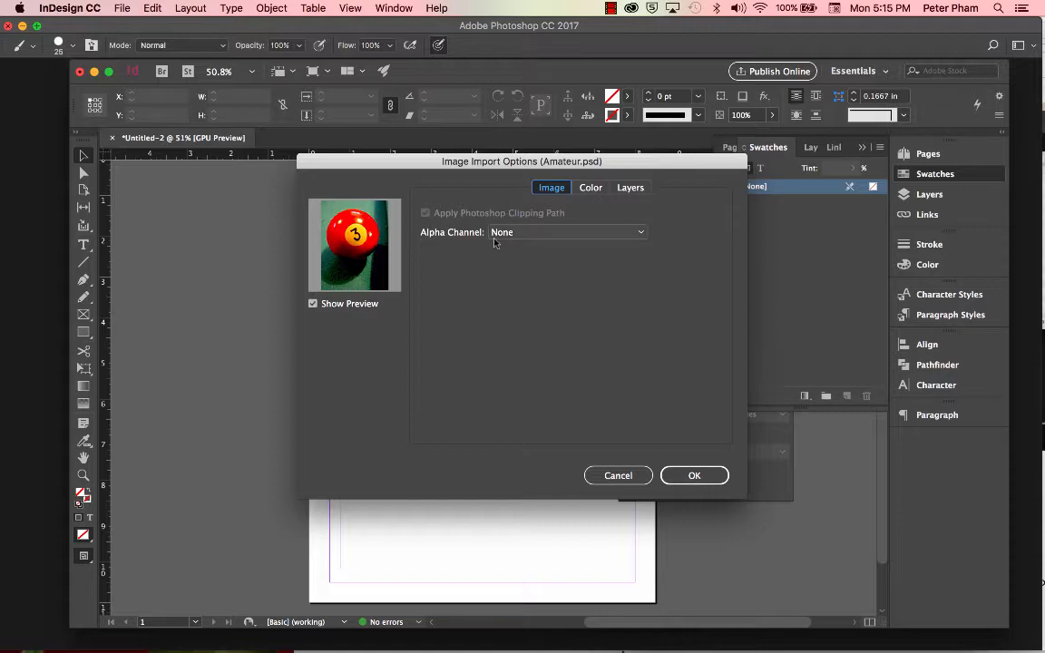
click(640, 234)
click(603, 263)
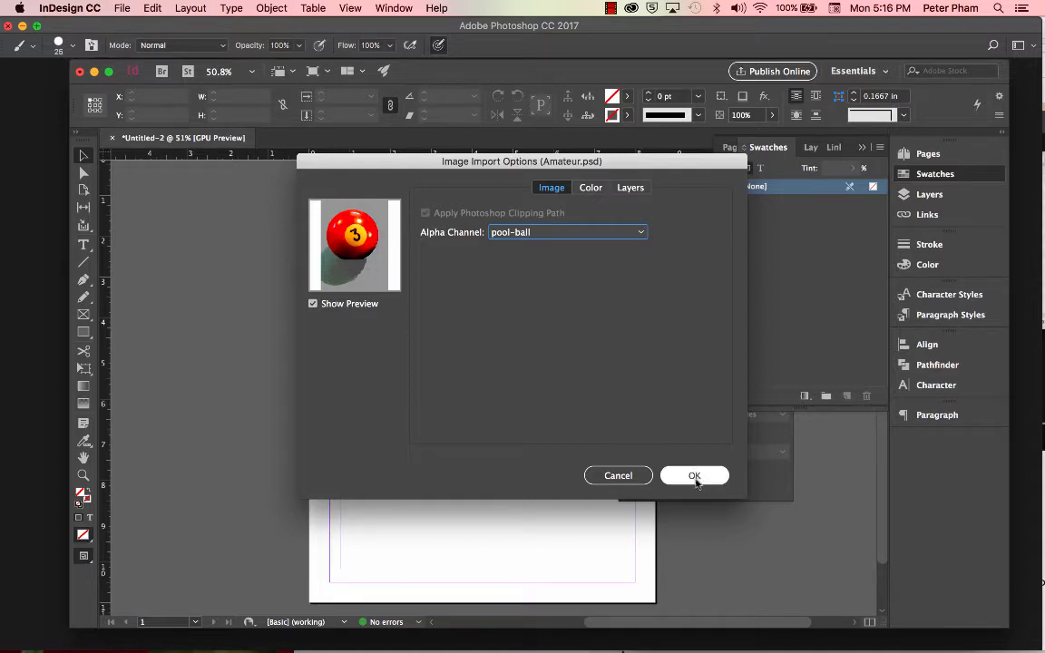
click(694, 475)
click(341, 185)
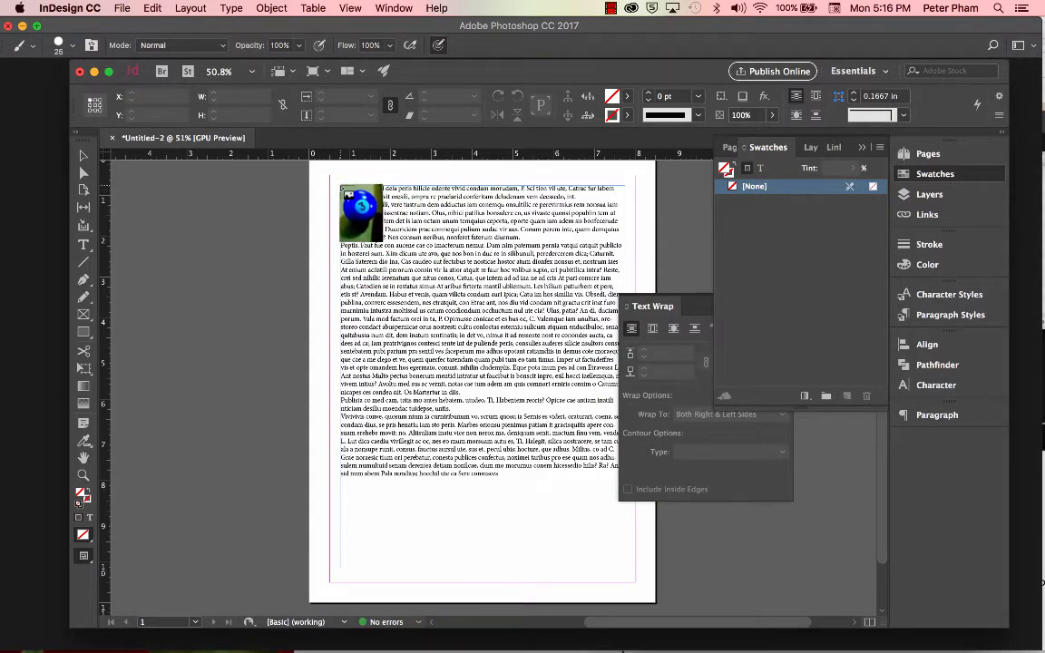
drag(346, 192, 560, 378)
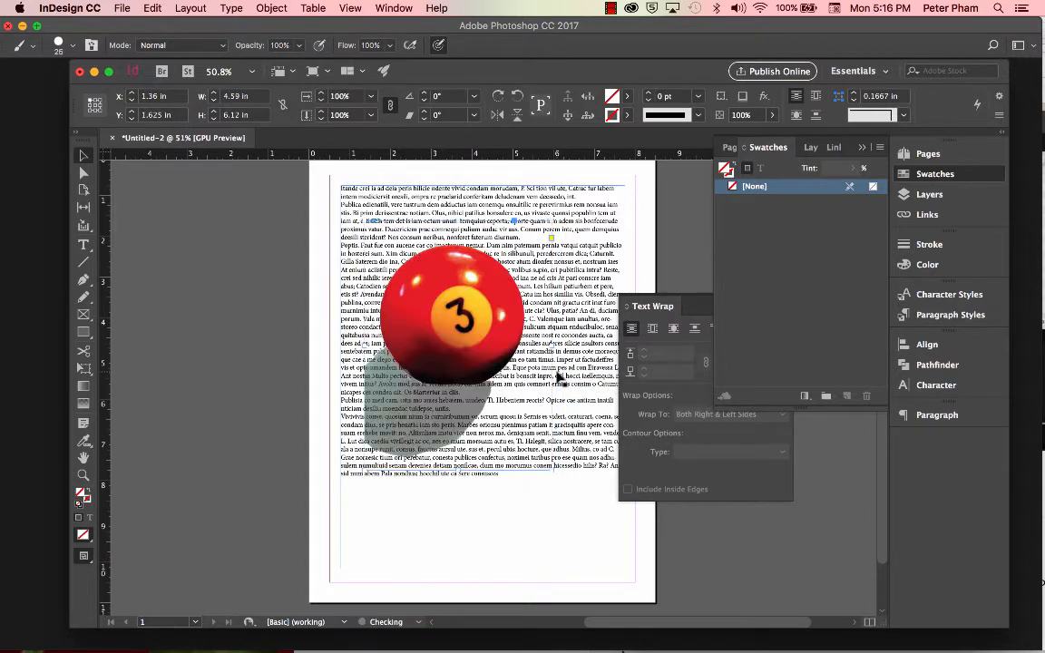